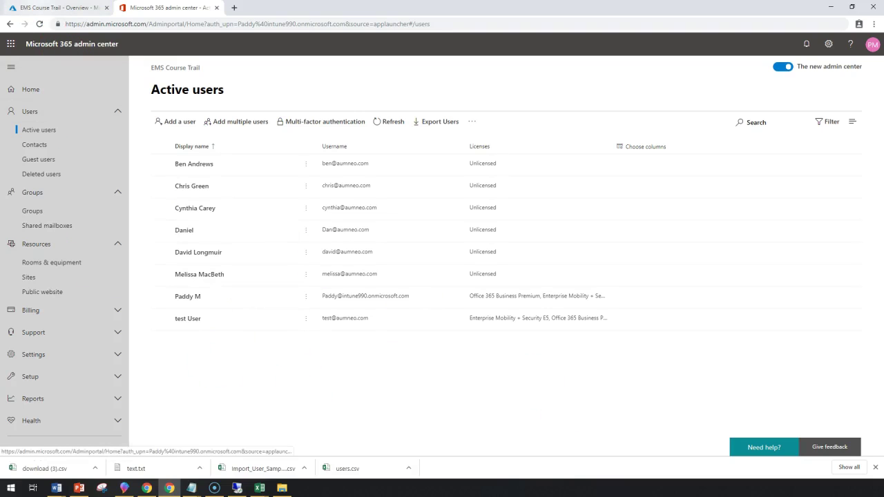
Glance at the Azure AD overview, then return to the admin center's Active users list.
{"action": "left_click", "coordinate": [83, 8]}
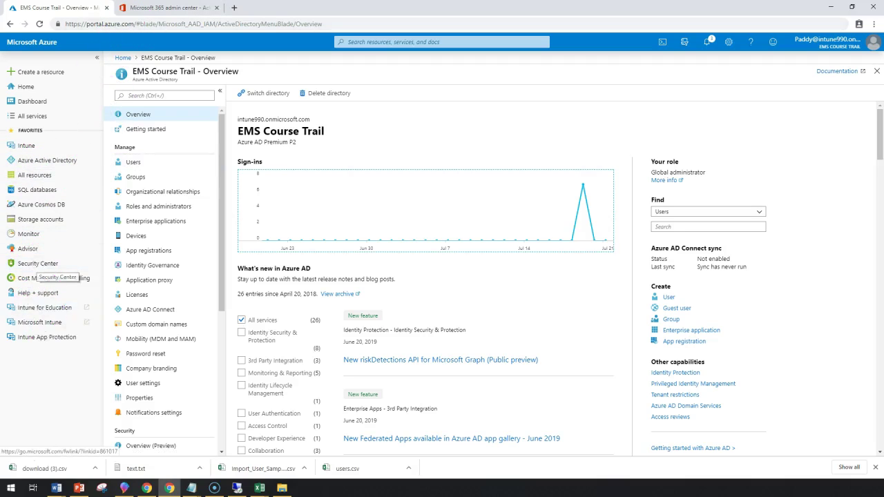
{"action": "left_click", "coordinate": [148, 8]}
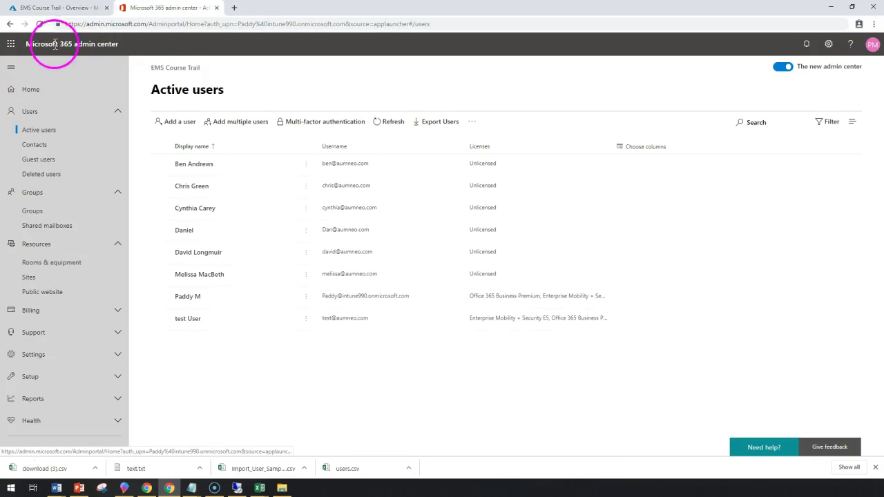
{"action": "left_click_drag", "start_coordinate": [105, 46], "coordinate": [25, 30]}
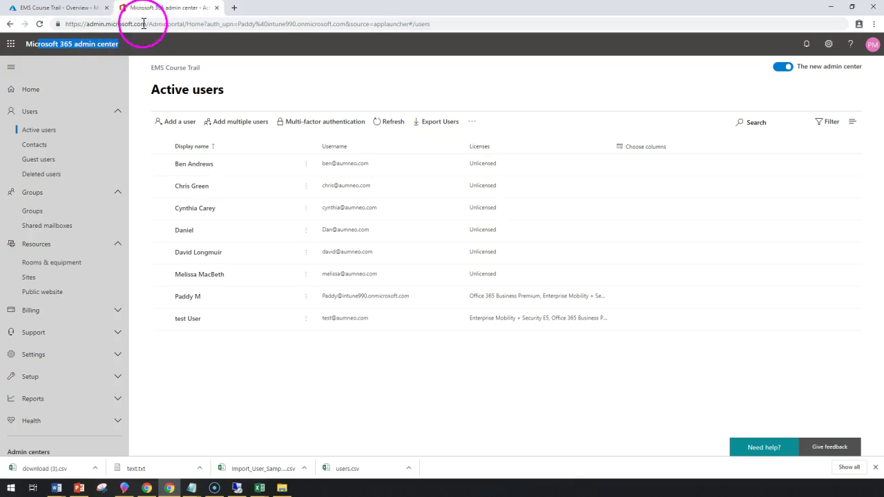
Tick Enterprise Mobility + Security E5 and Office 365 Business Premium for the first user and save.
{"action": "left_click", "coordinate": [206, 170]}
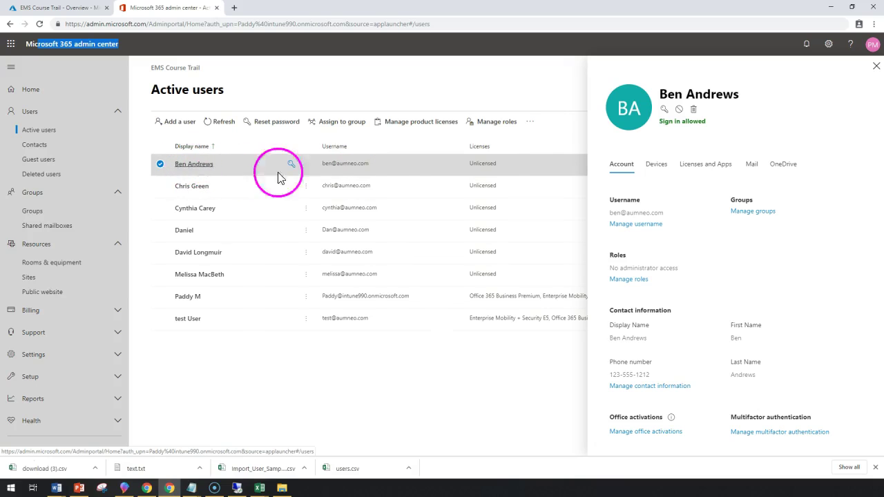
{"action": "left_click", "coordinate": [505, 166]}
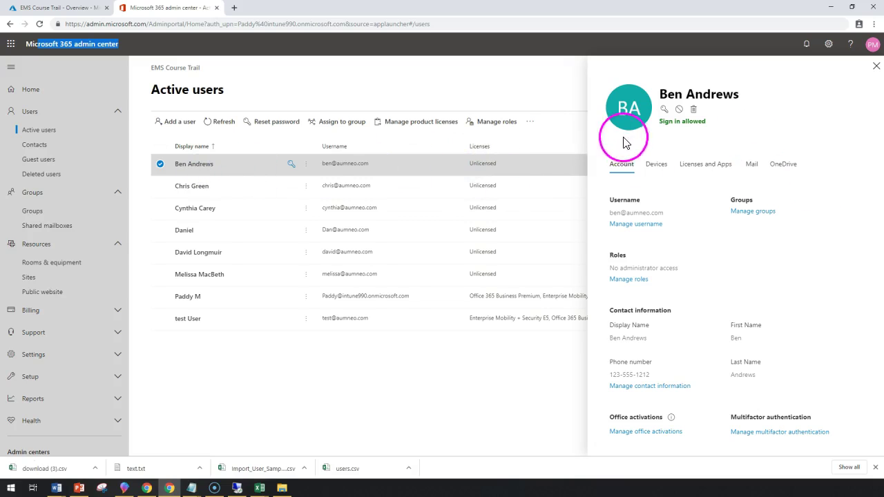
{"action": "left_click", "coordinate": [706, 169]}
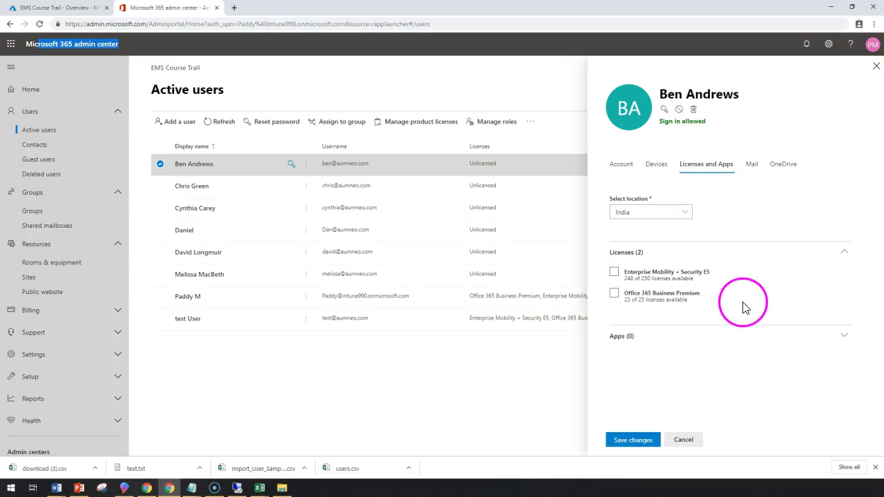
{"action": "left_click", "coordinate": [615, 273]}
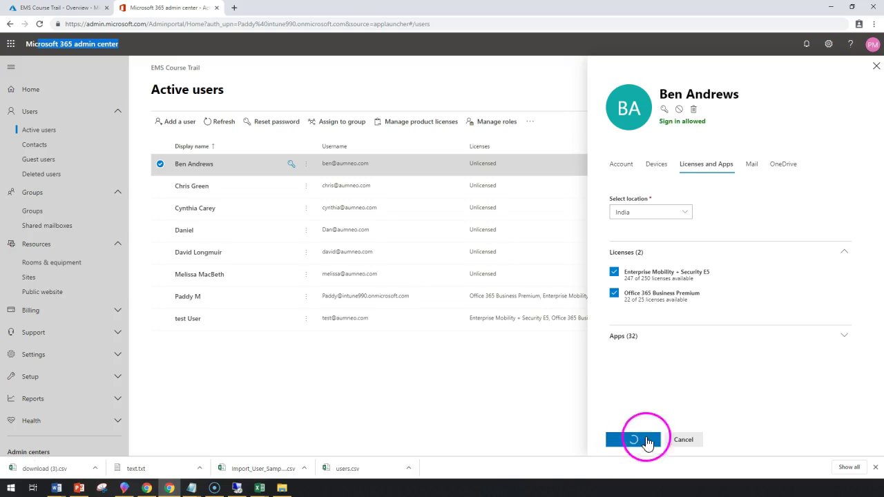
{"action": "left_click", "coordinate": [496, 403]}
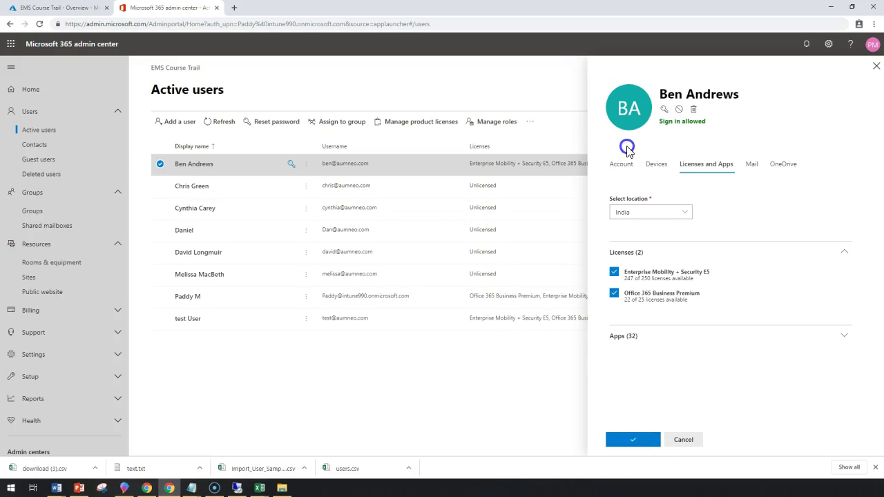
{"action": "left_click", "coordinate": [635, 442]}
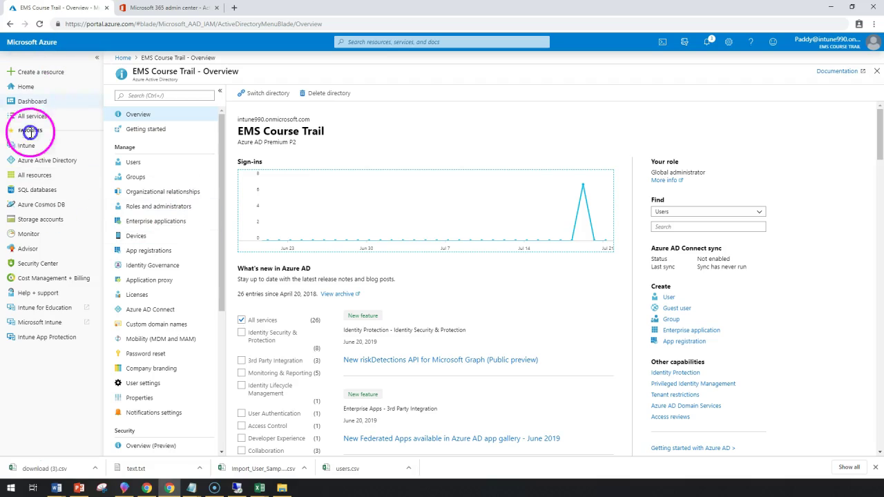
Open the Users list in Azure Active Directory.
{"action": "left_click", "coordinate": [44, 119]}
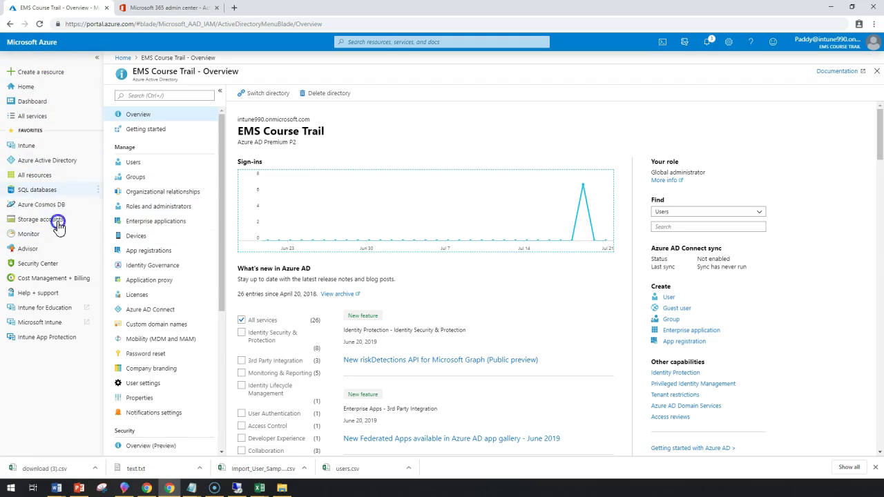
{"action": "left_click", "coordinate": [45, 163]}
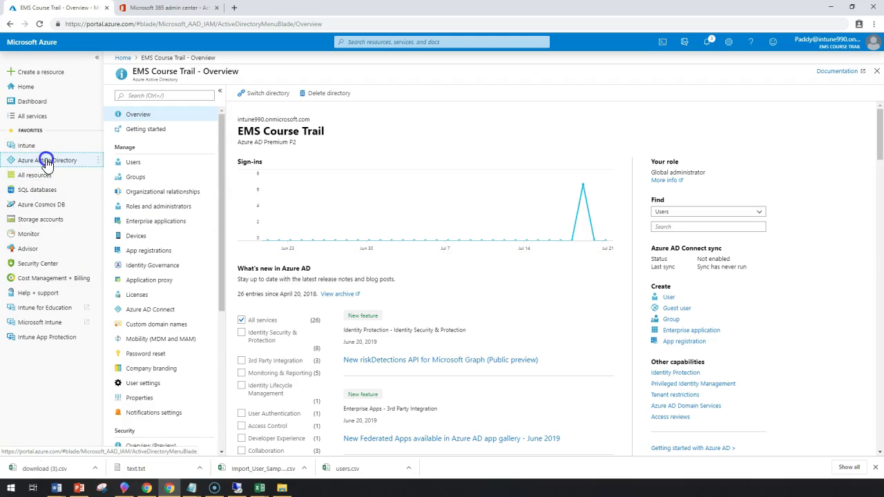
{"action": "left_click", "coordinate": [132, 166]}
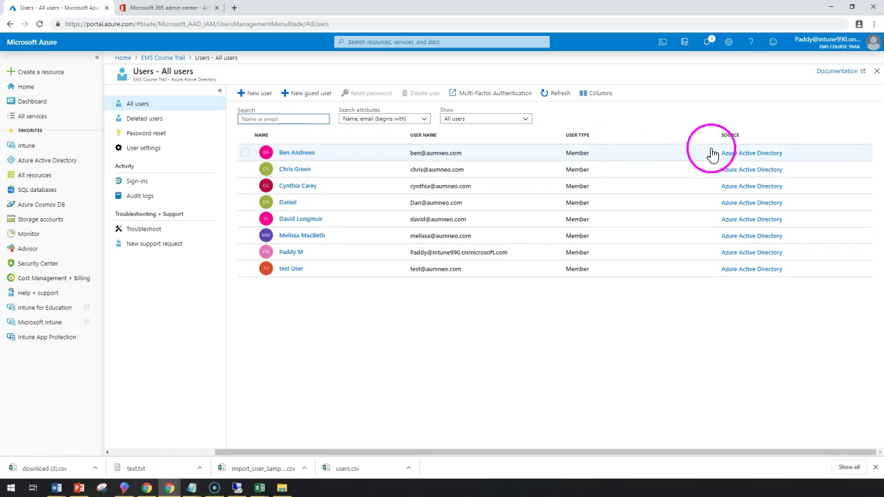
Confirm the first user's EMS E5 and Business Premium licenses are Active, then return to All users.
{"action": "left_click", "coordinate": [299, 153]}
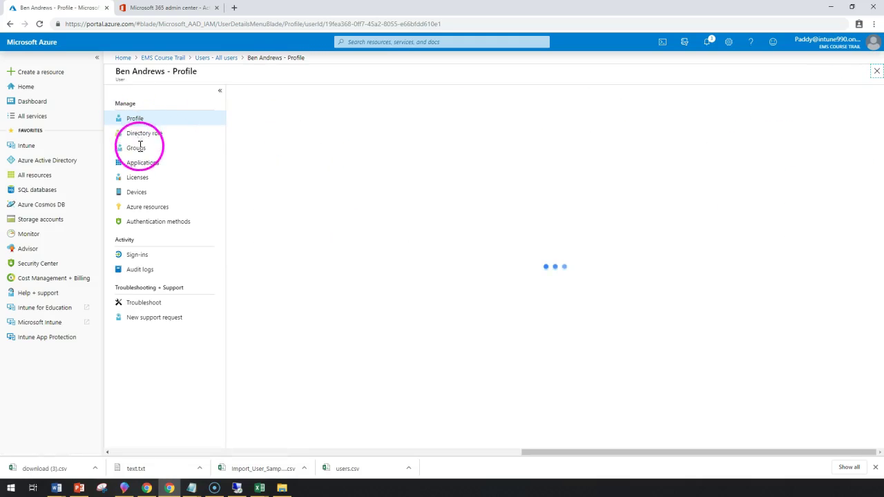
{"action": "left_click", "coordinate": [138, 178]}
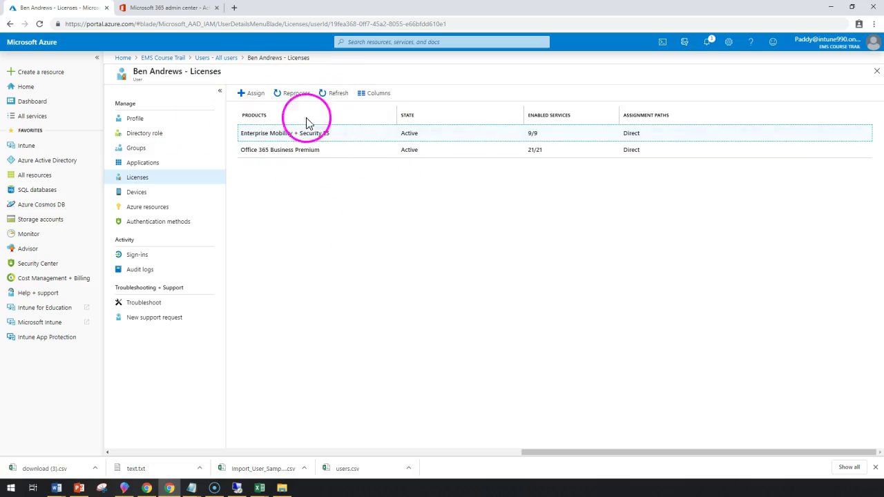
{"action": "left_click", "coordinate": [219, 60]}
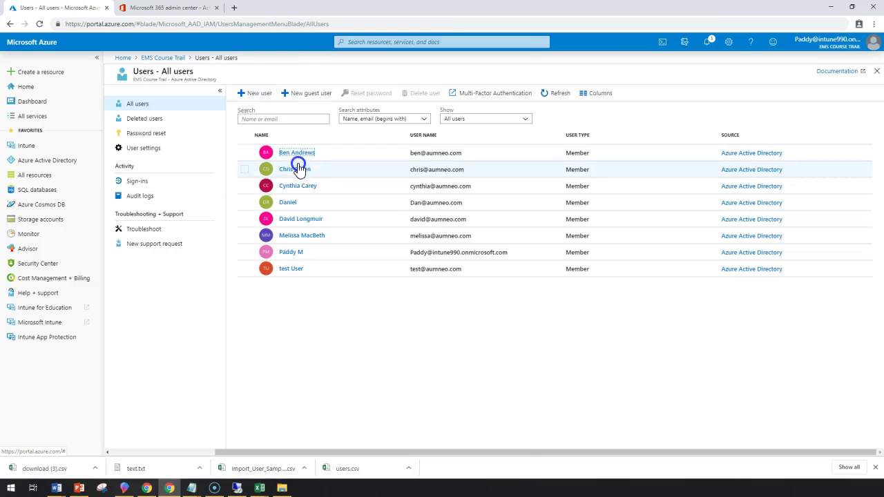
Start a new license assignment from the second user's Licenses page.
{"action": "left_click", "coordinate": [297, 169]}
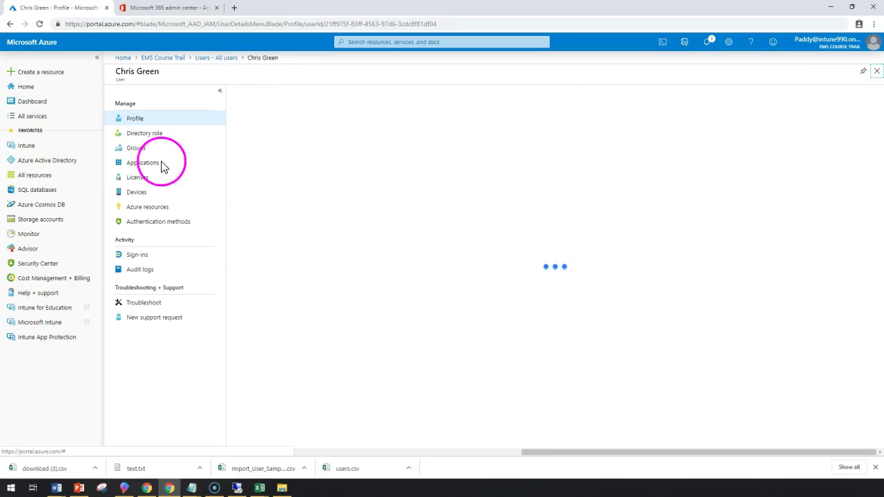
{"action": "left_click", "coordinate": [145, 177]}
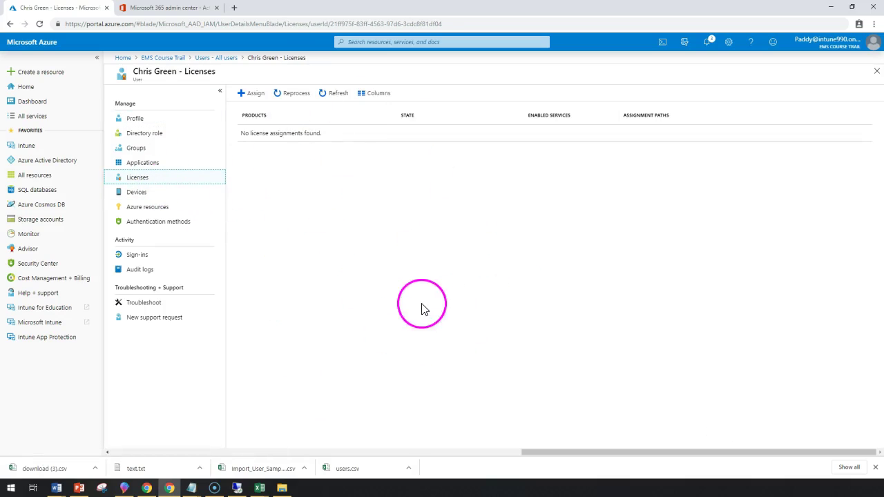
{"action": "left_click", "coordinate": [251, 93]}
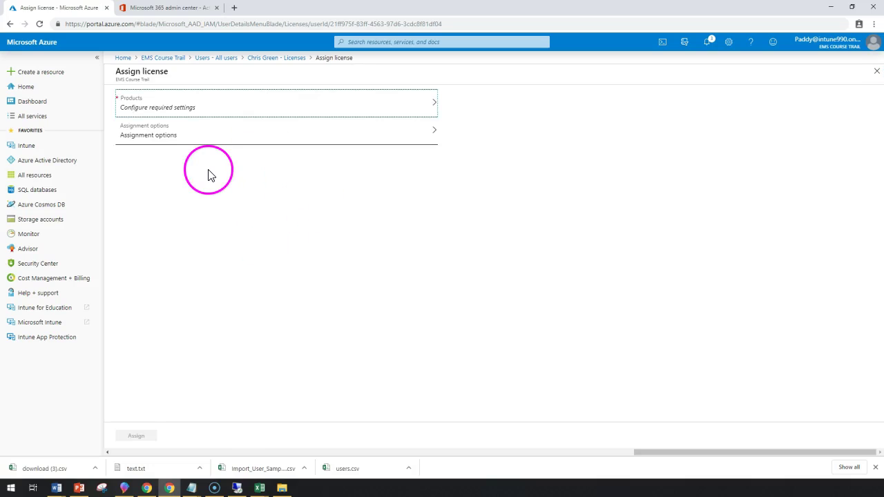
{"action": "left_click", "coordinate": [199, 104]}
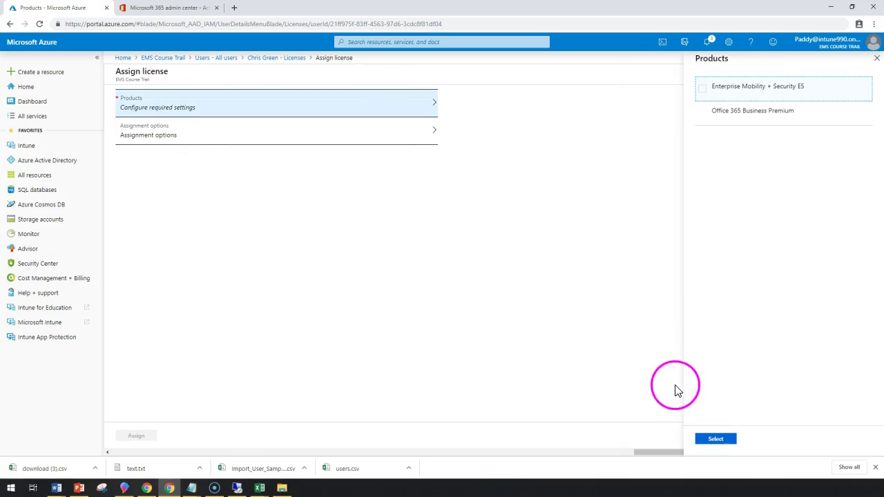
Select Enterprise Mobility + Security E5 and Office 365 Business Premium, then view assignment options.
{"action": "left_click", "coordinate": [702, 90]}
{"action": "left_click", "coordinate": [703, 114]}
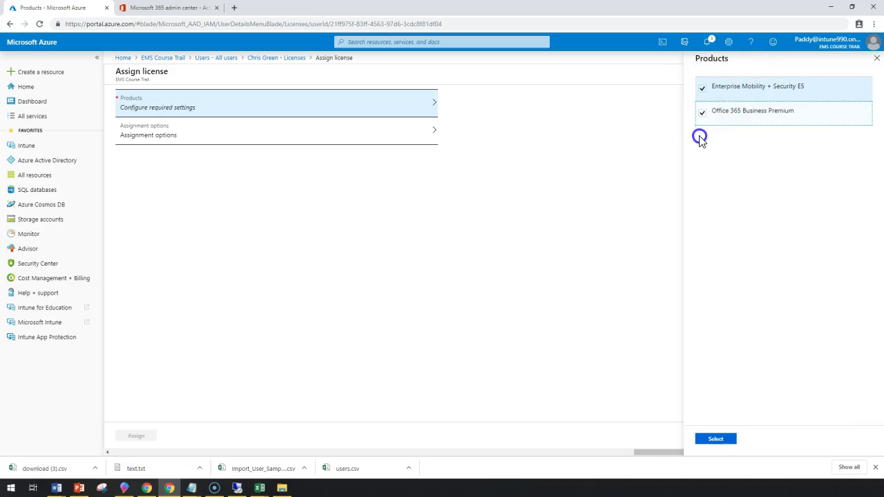
{"action": "left_click", "coordinate": [693, 152]}
{"action": "left_click", "coordinate": [721, 440]}
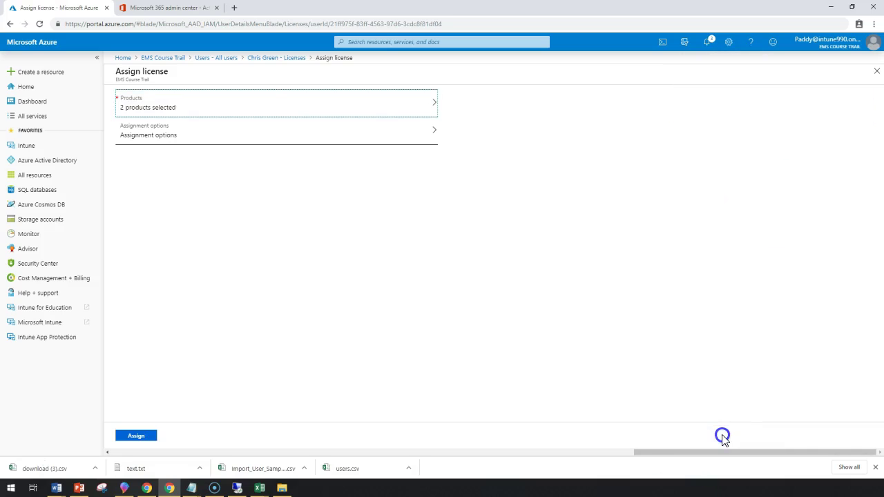
{"action": "left_click", "coordinate": [197, 140]}
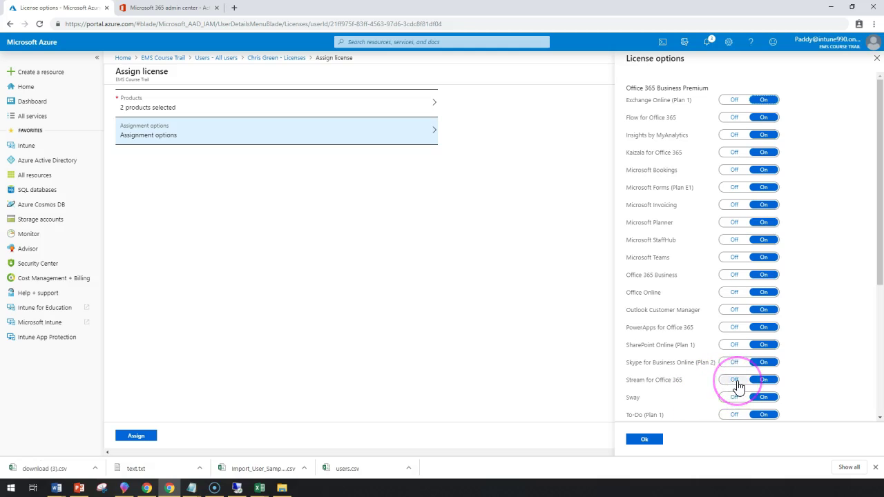
Keep every service on, including Microsoft Intune, and assign both licenses to the second user.
{"action": "scroll", "coordinate": [701, 309], "scroll_direction": "down", "scroll_amount": 3}
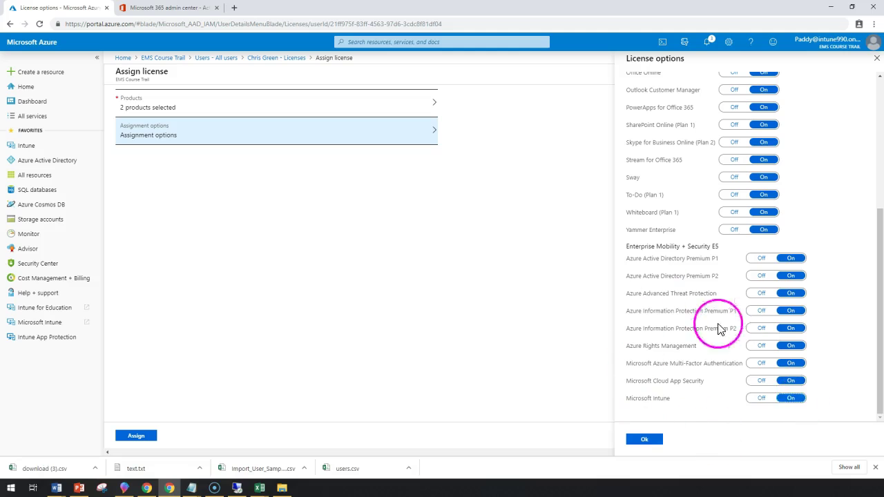
{"action": "scroll", "coordinate": [719, 325], "scroll_direction": "up", "scroll_amount": 3}
{"action": "scroll", "coordinate": [716, 290], "scroll_direction": "down", "scroll_amount": 3}
{"action": "left_click", "coordinate": [643, 442]}
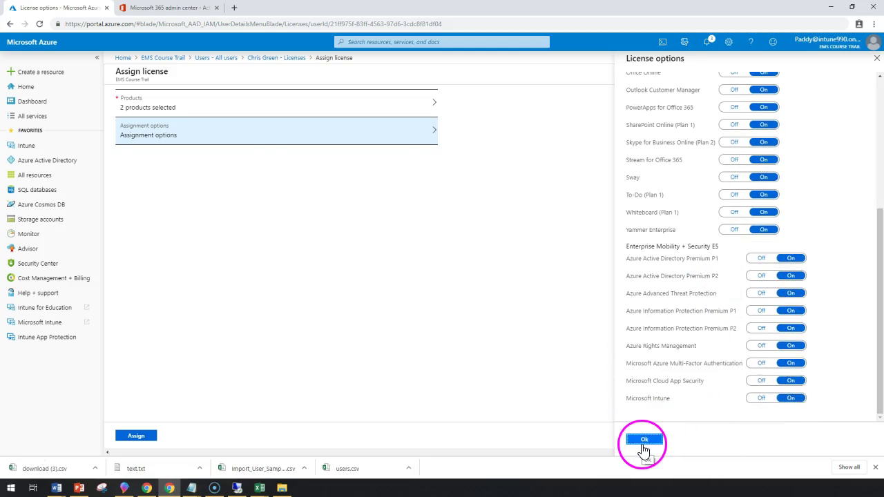
{"action": "left_click", "coordinate": [135, 435]}
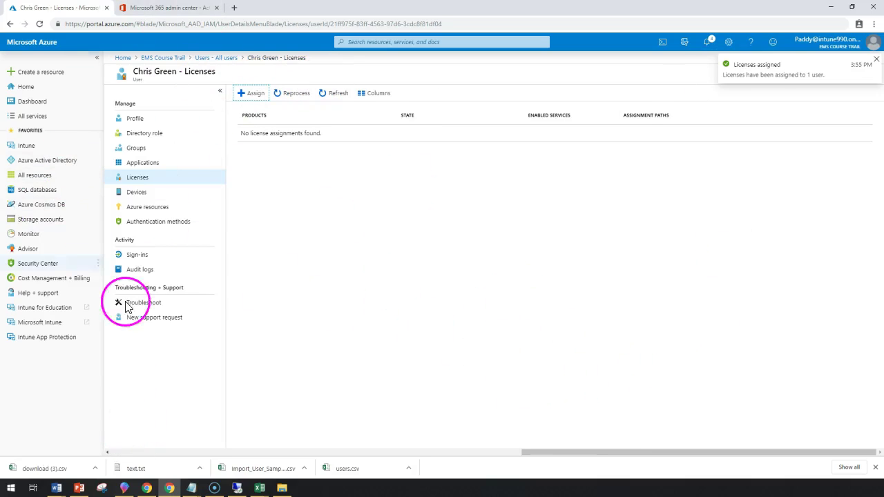
Reach the All users list of eight members through Microsoft Intune's Users menu.
{"action": "left_click", "coordinate": [25, 149]}
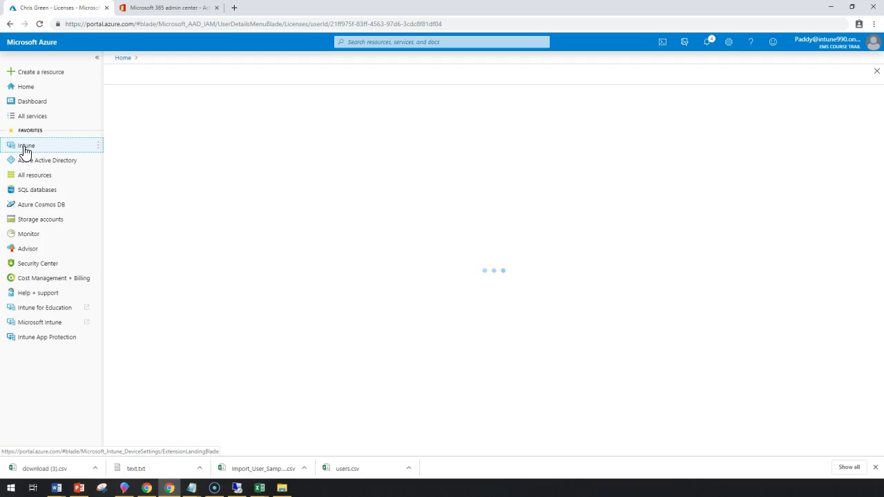
{"action": "left_click_drag", "start_coordinate": [83, 175], "coordinate": [157, 240]}
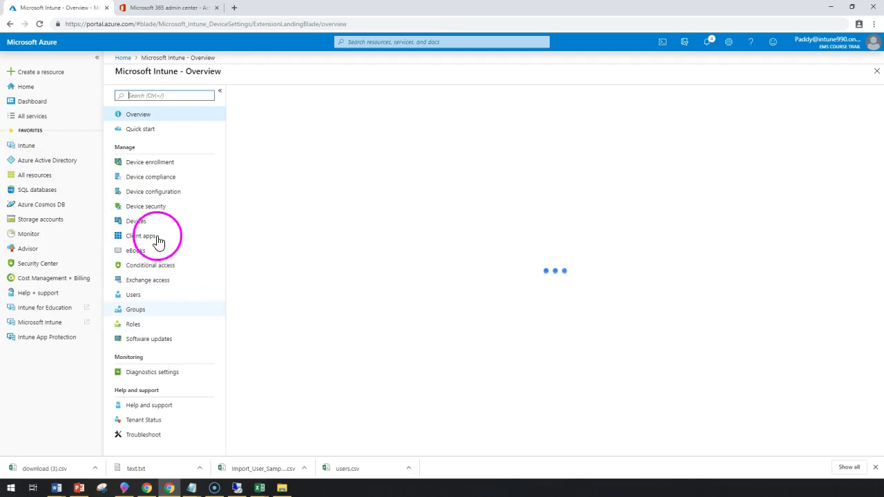
{"action": "left_click", "coordinate": [140, 301]}
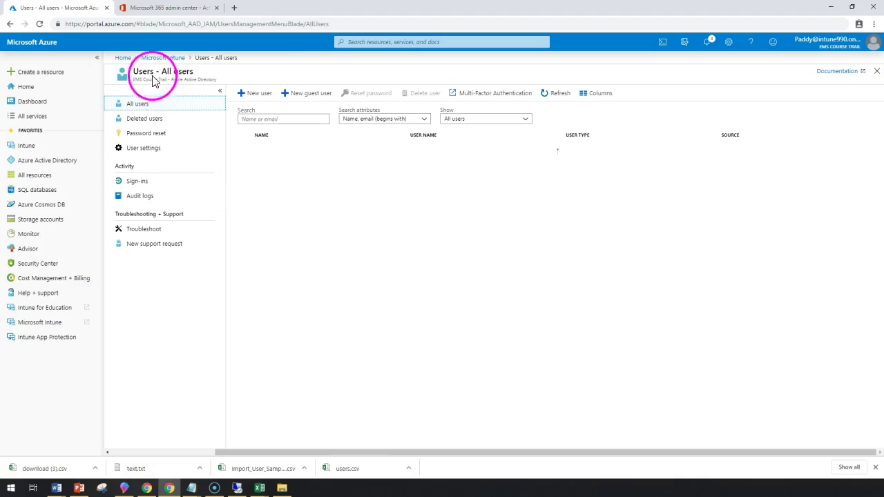
{"action": "left_click_drag", "start_coordinate": [172, 78], "coordinate": [211, 80]}
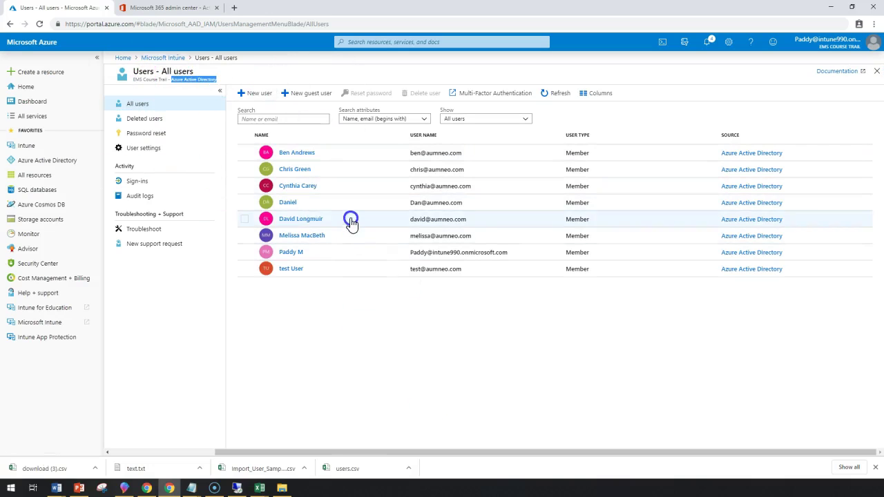
Start a license assignment for the next user from their Licenses page.
{"action": "left_click", "coordinate": [297, 221]}
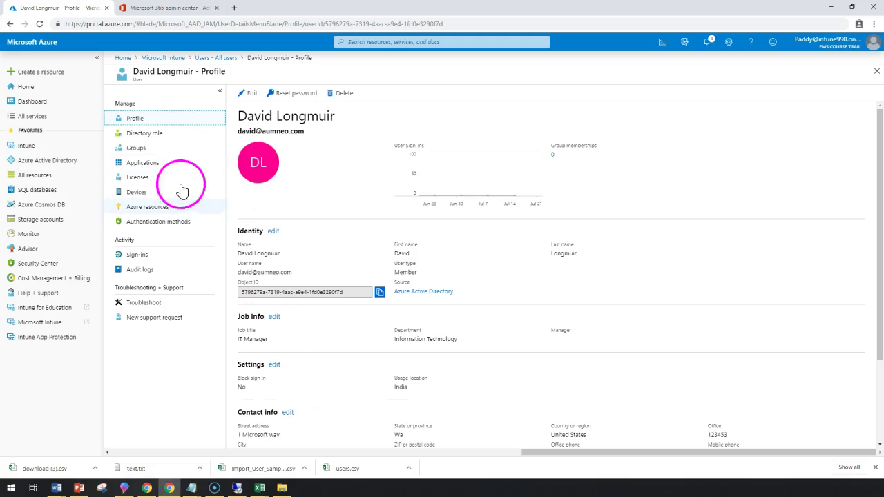
{"action": "left_click", "coordinate": [138, 176]}
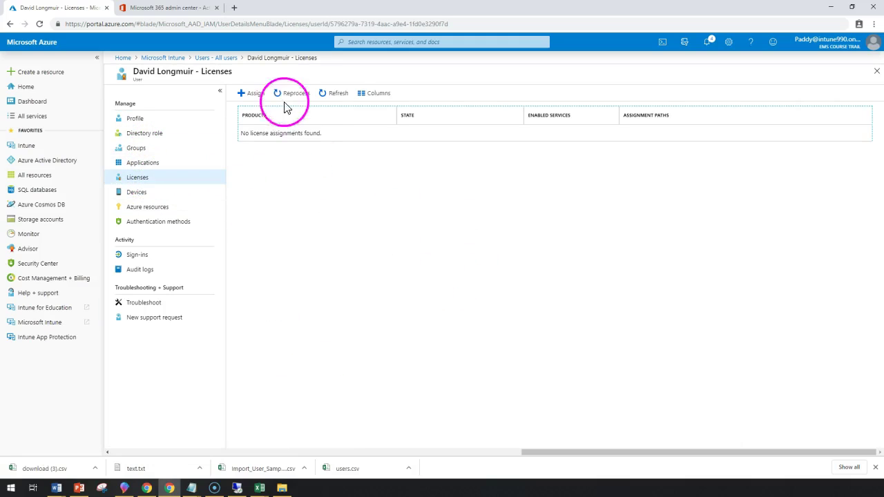
{"action": "left_click", "coordinate": [256, 92]}
{"action": "left_click", "coordinate": [216, 97]}
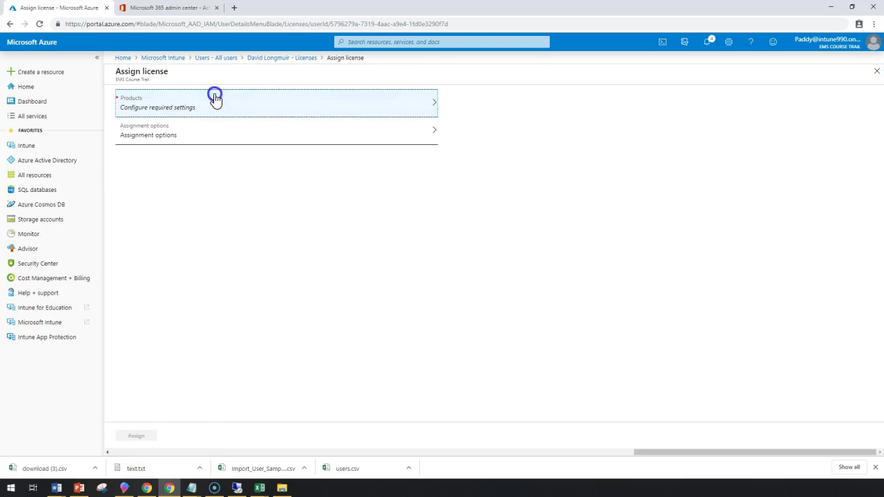
Assign Enterprise Mobility + Security E5 and Office 365 Business Premium to this user.
{"action": "left_click", "coordinate": [715, 93]}
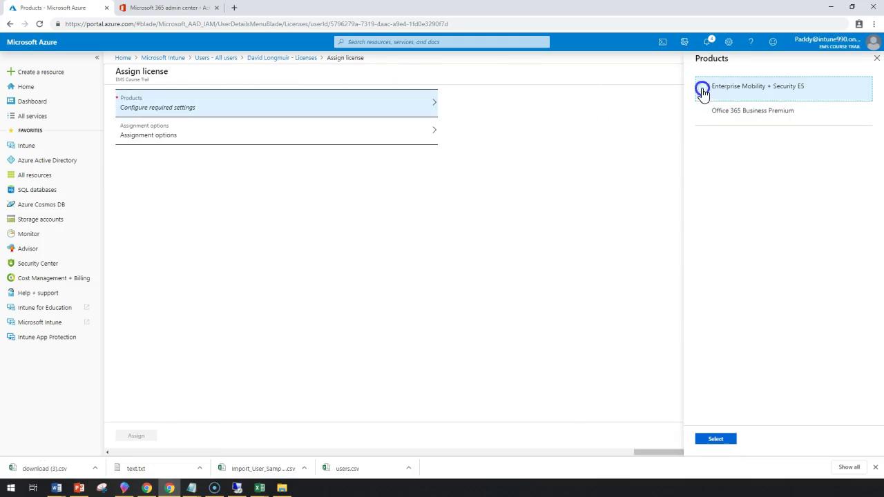
{"action": "left_click", "coordinate": [704, 113]}
{"action": "left_click", "coordinate": [717, 439]}
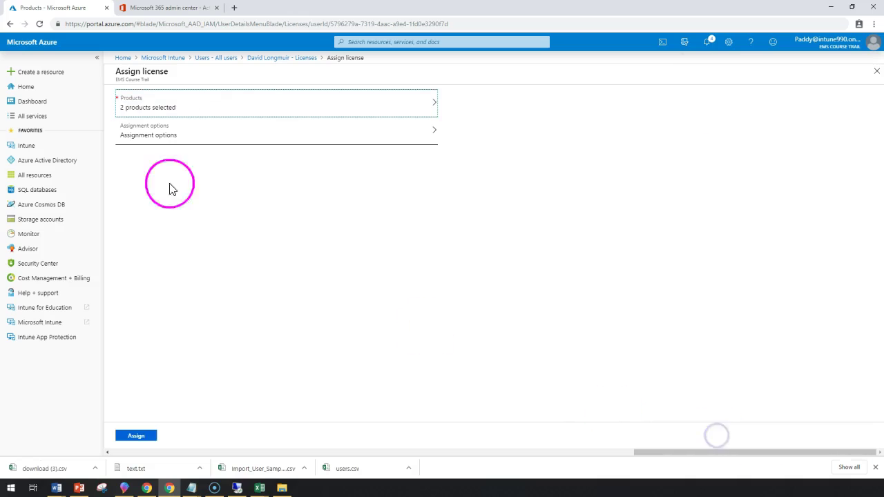
{"action": "left_click", "coordinate": [137, 436]}
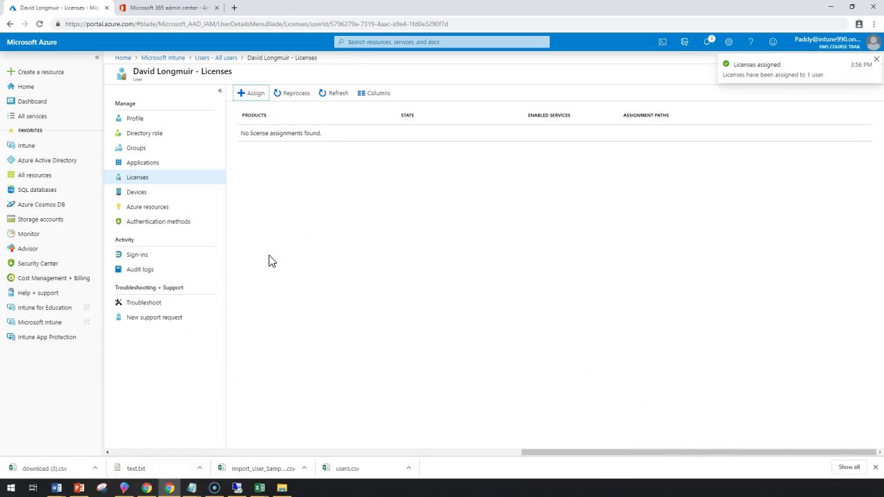
Refresh the license list until both licenses show as Active.
{"action": "left_click", "coordinate": [323, 94]}
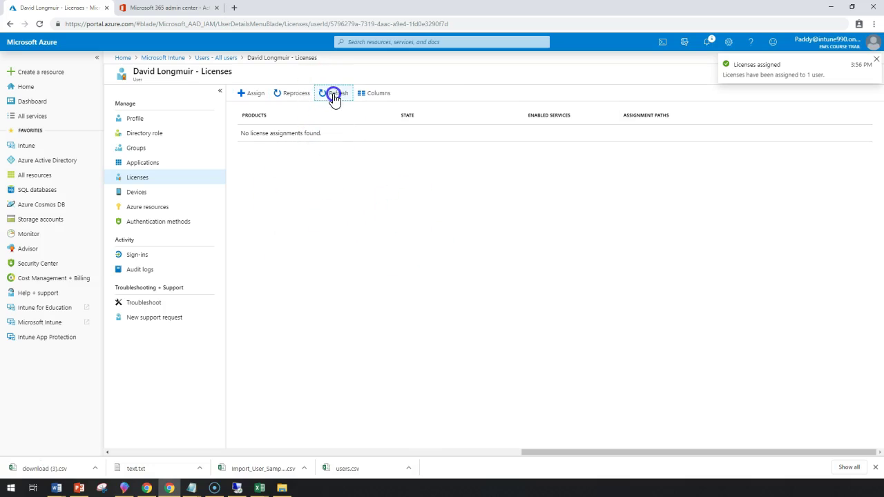
{"action": "left_click", "coordinate": [262, 149]}
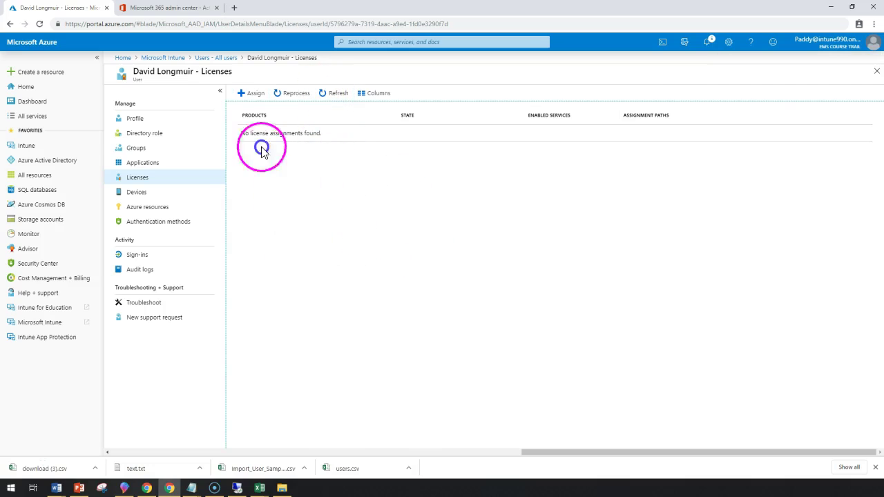
{"action": "left_click", "coordinate": [324, 95]}
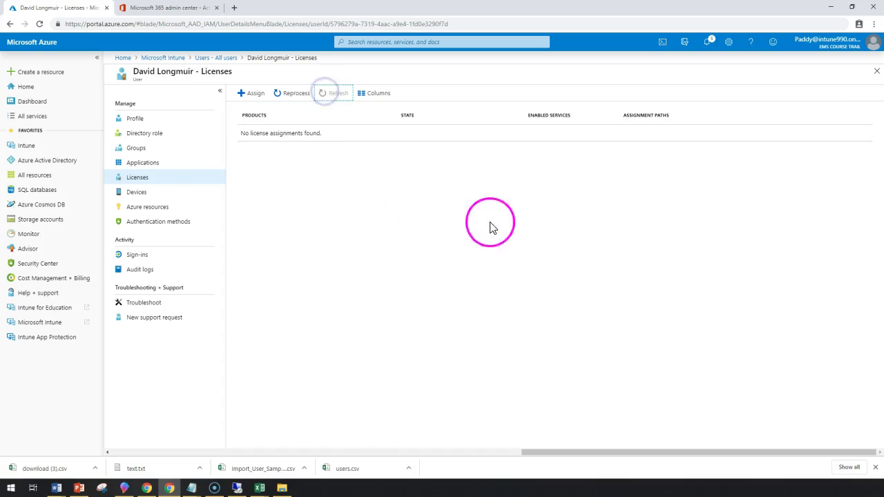
{"action": "left_click", "coordinate": [333, 95]}
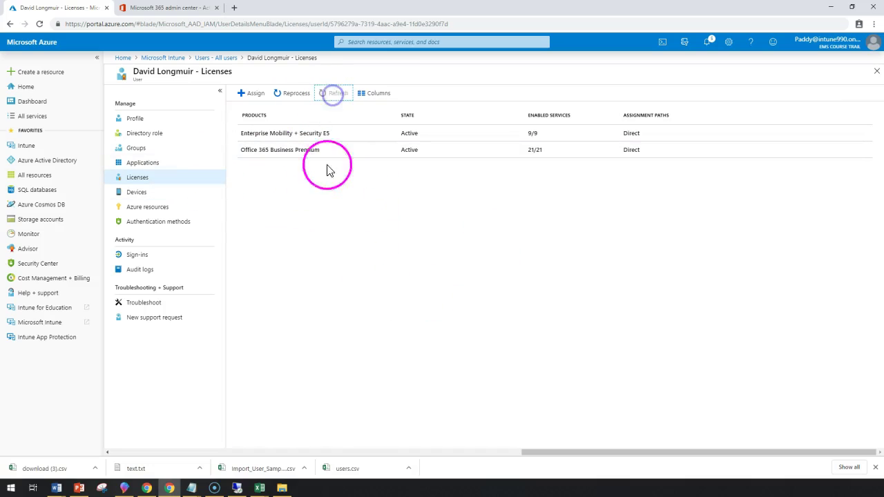